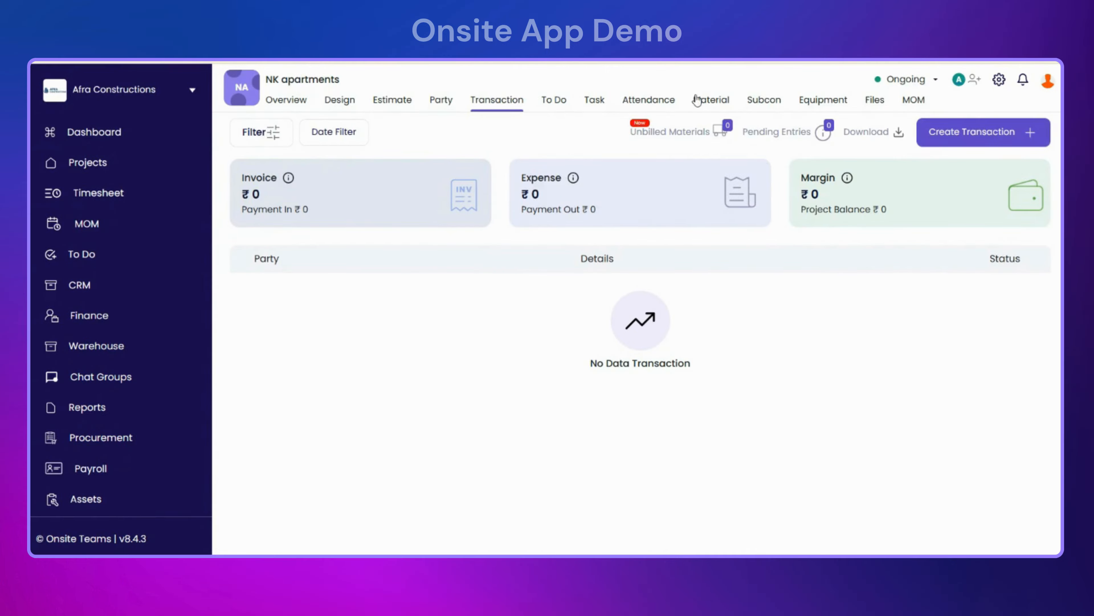
Start a material request for the NK apartments project and add Aggregate and Cement from the materials library.
click(709, 101)
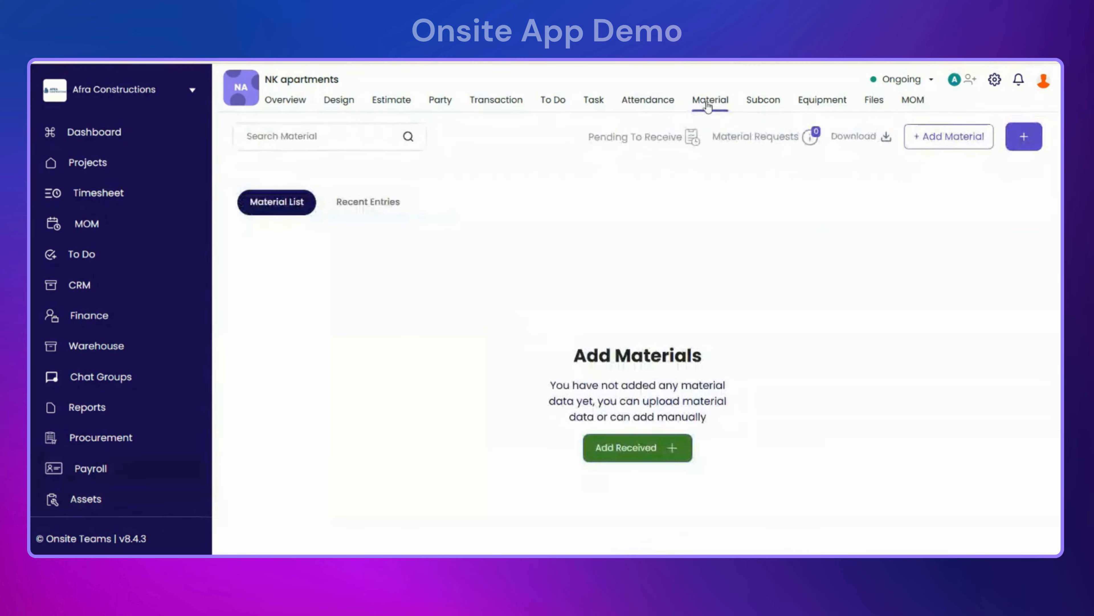
click(1012, 144)
click(868, 215)
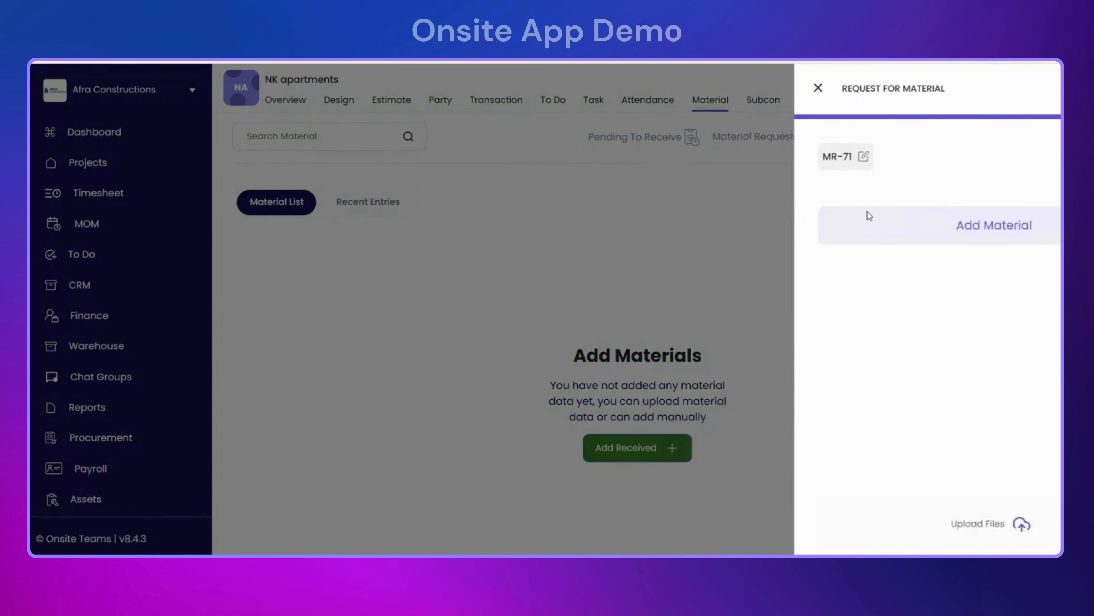
click(831, 222)
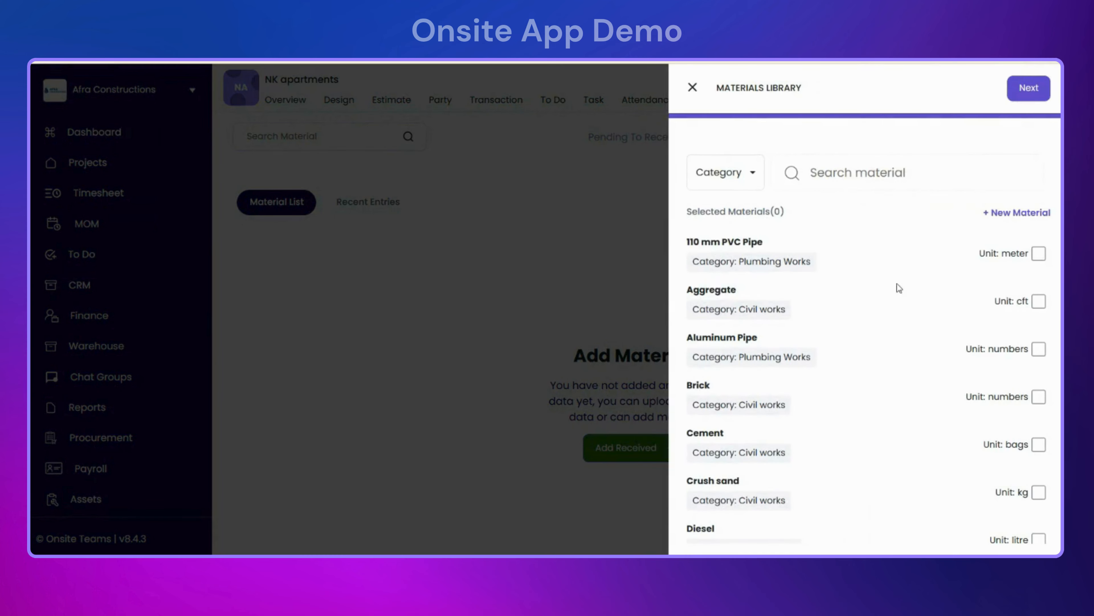
click(1039, 301)
click(1039, 444)
click(1027, 89)
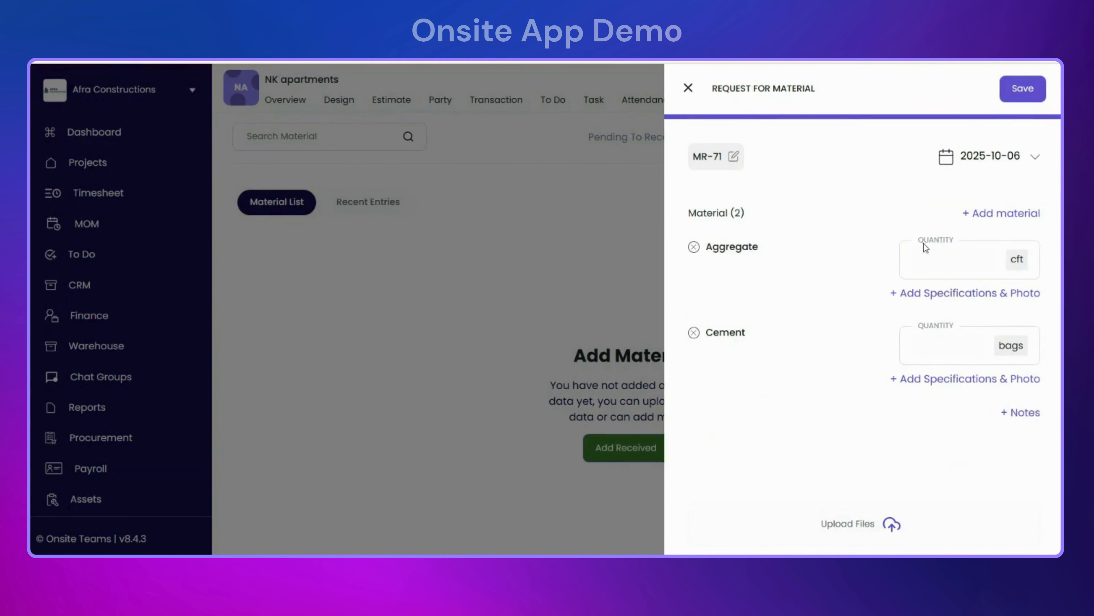
Set the requested quantities to 200 cft of Aggregate and 300 bags of Cement, and save the material request.
click(926, 259)
text(200)
click(922, 343)
text(300)
click(1023, 89)
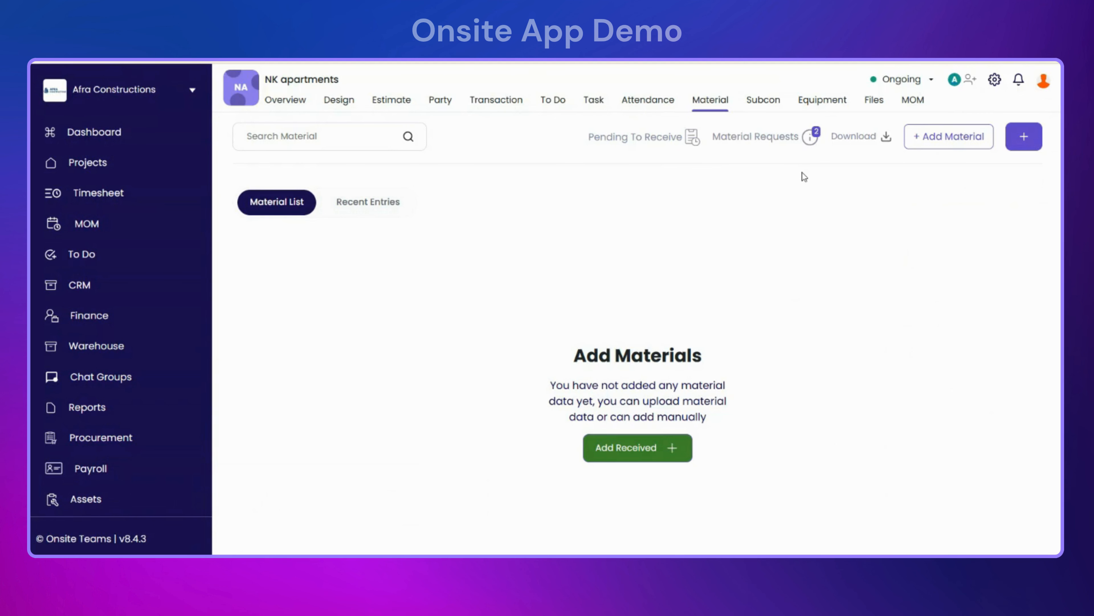
Approve all items of the pending Aggregate and Cement request and check the project's approved material requests.
click(774, 142)
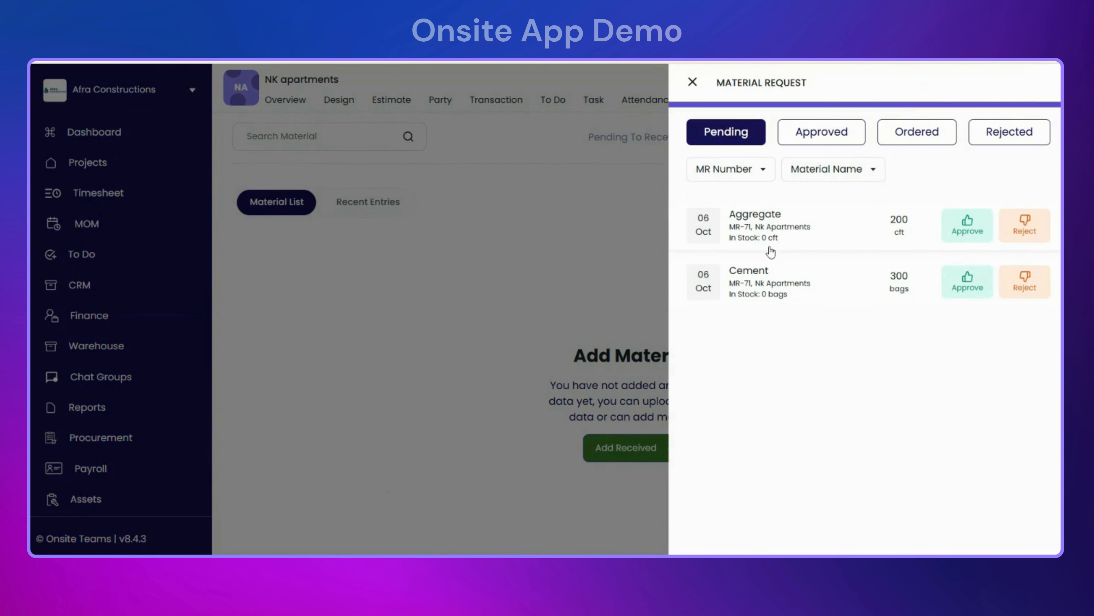
click(885, 232)
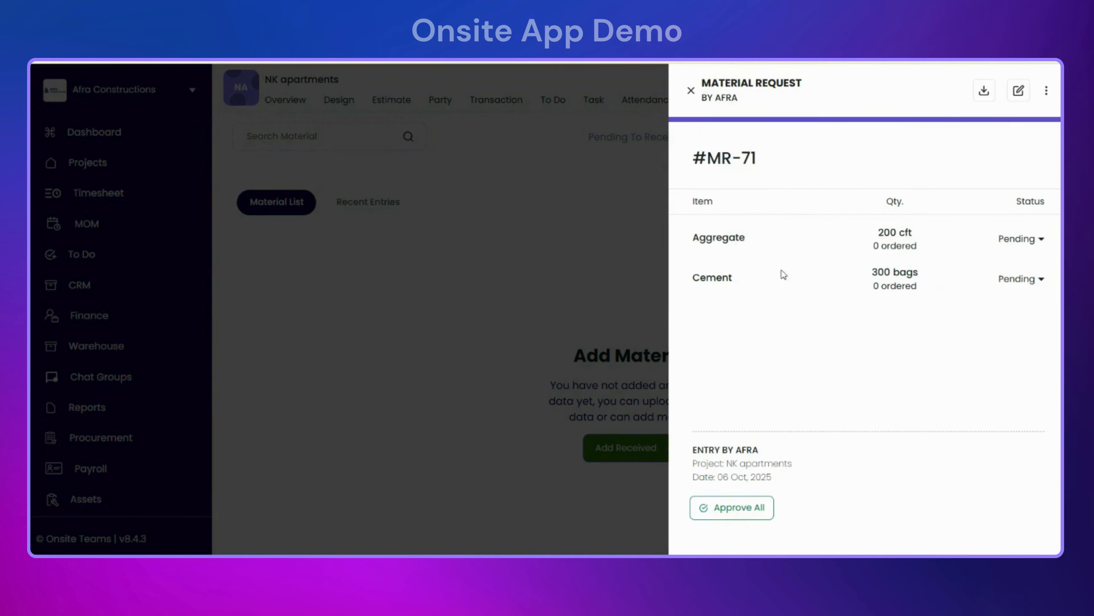
click(723, 515)
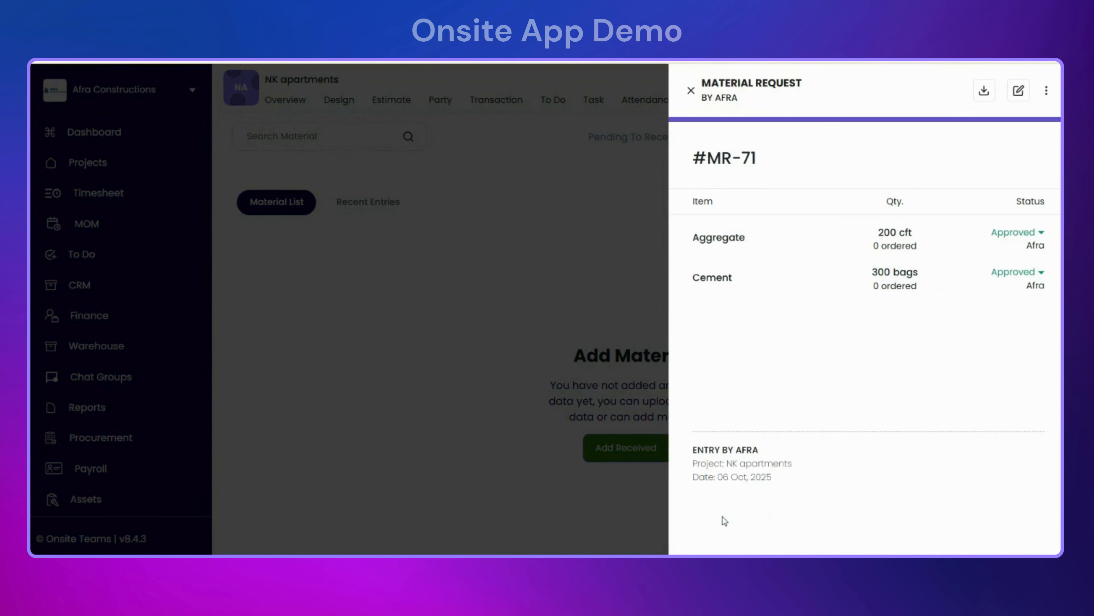
click(691, 91)
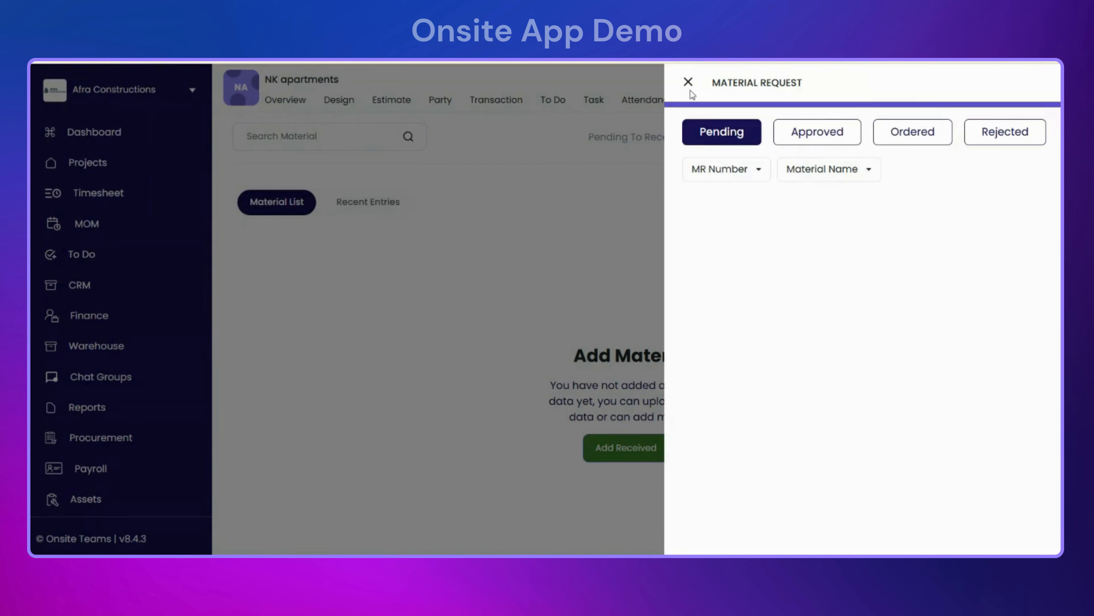
click(814, 147)
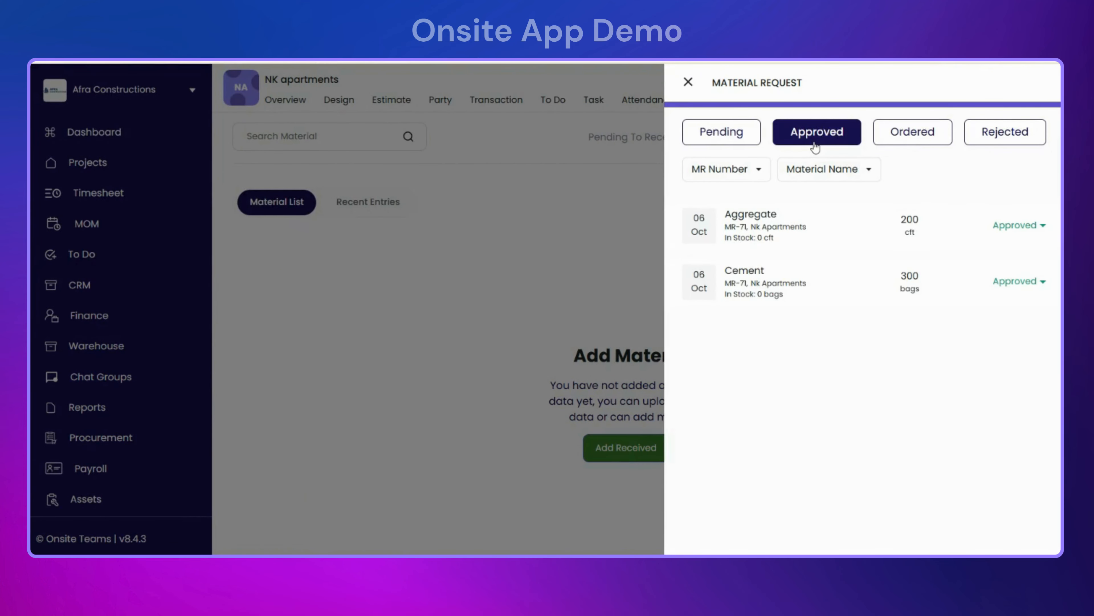
click(688, 81)
Open the approved material requests in Procurement and filter them to the NK apartments project.
scroll(552, 256, down, 1)
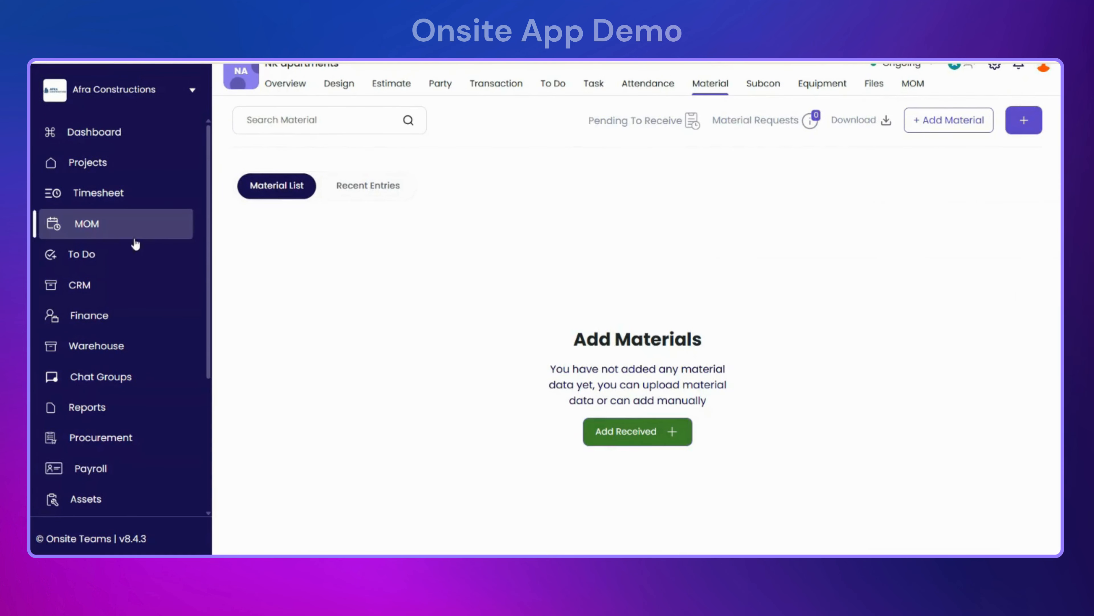
click(122, 439)
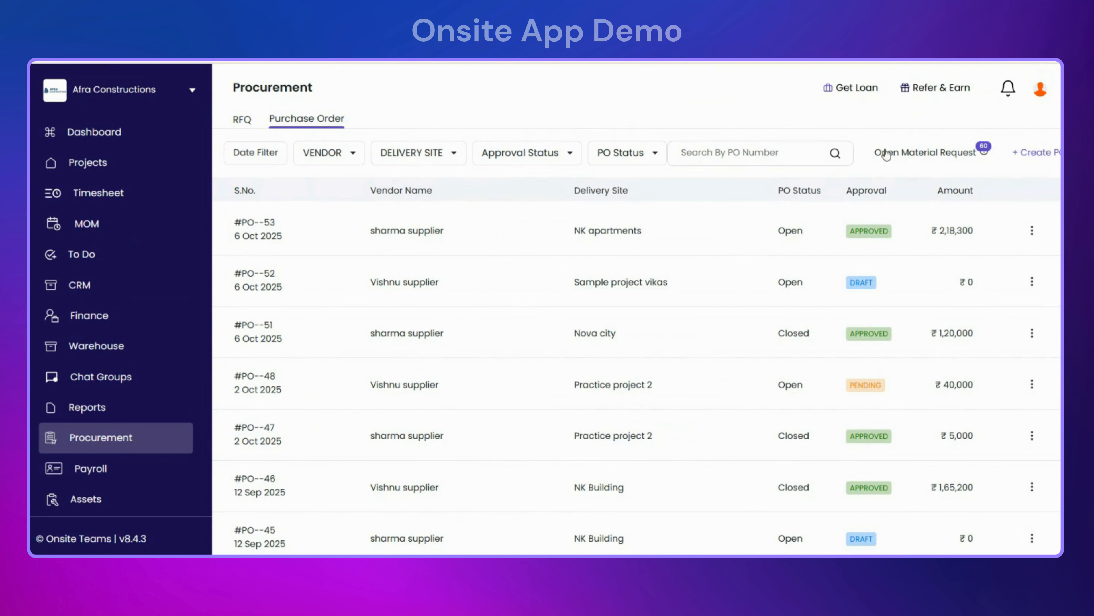
click(913, 162)
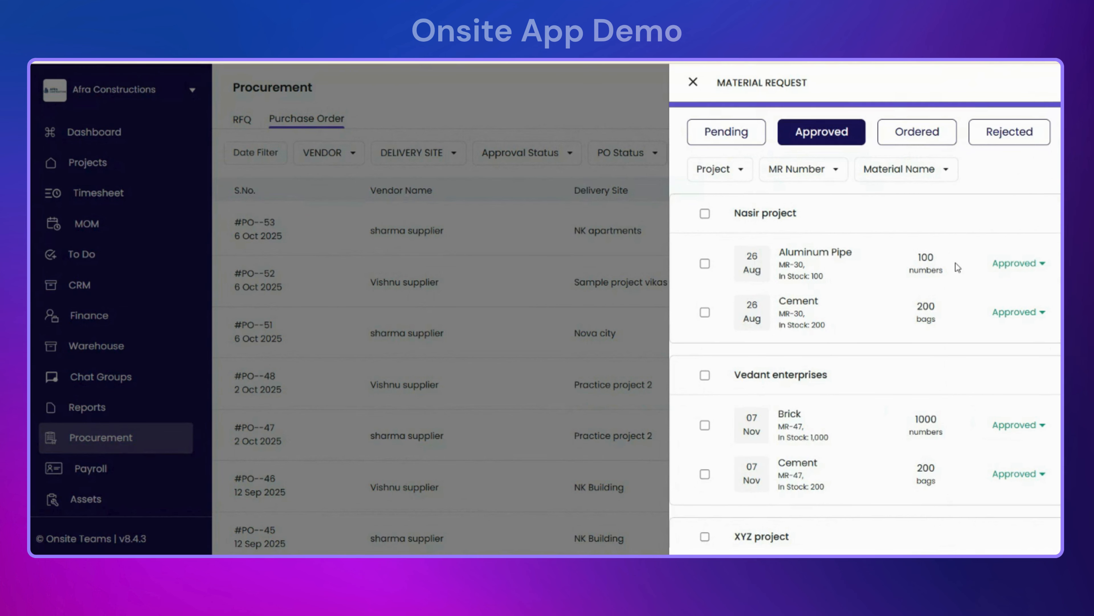
scroll(957, 267, down, 10)
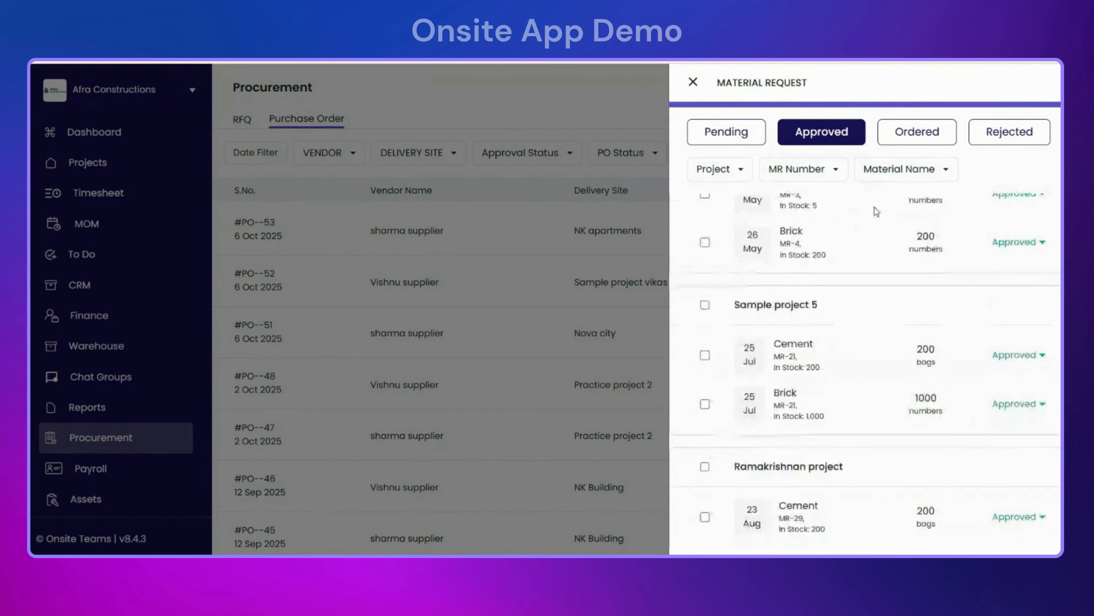
click(732, 173)
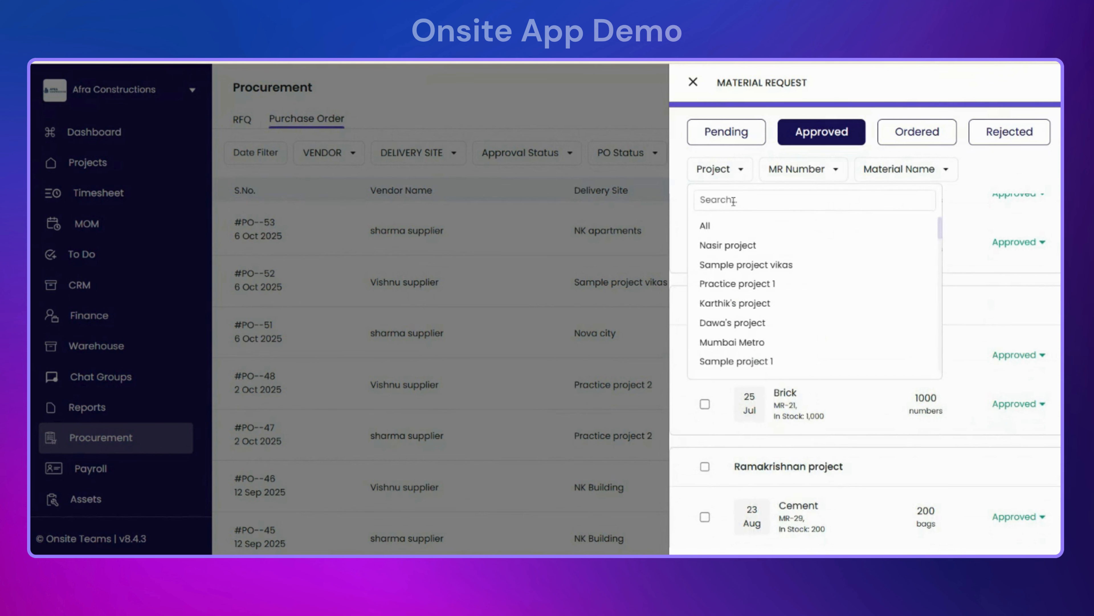
text(nk)
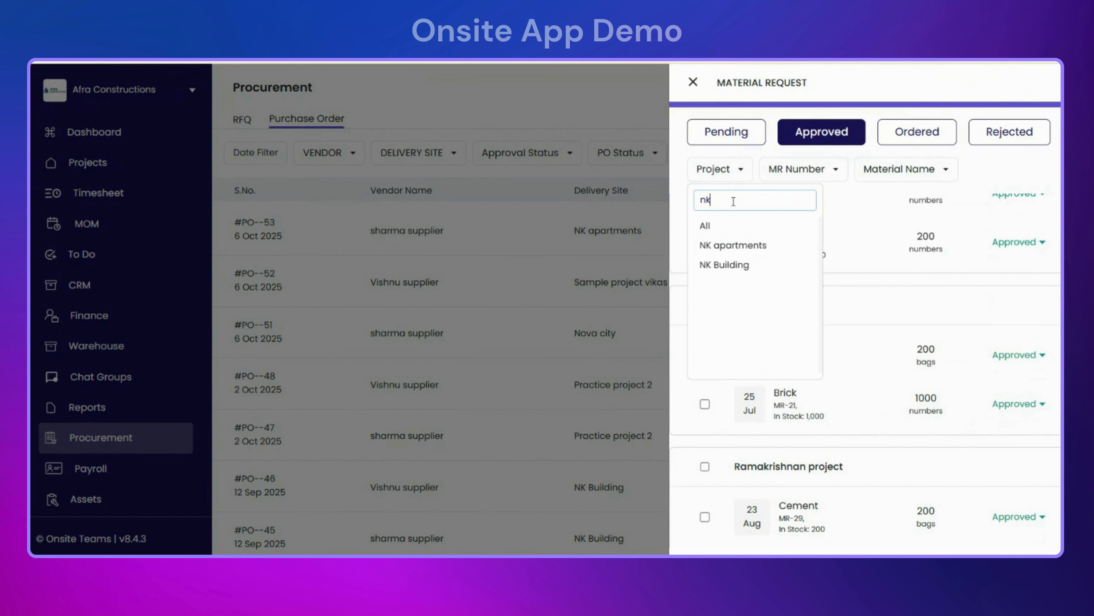
click(736, 244)
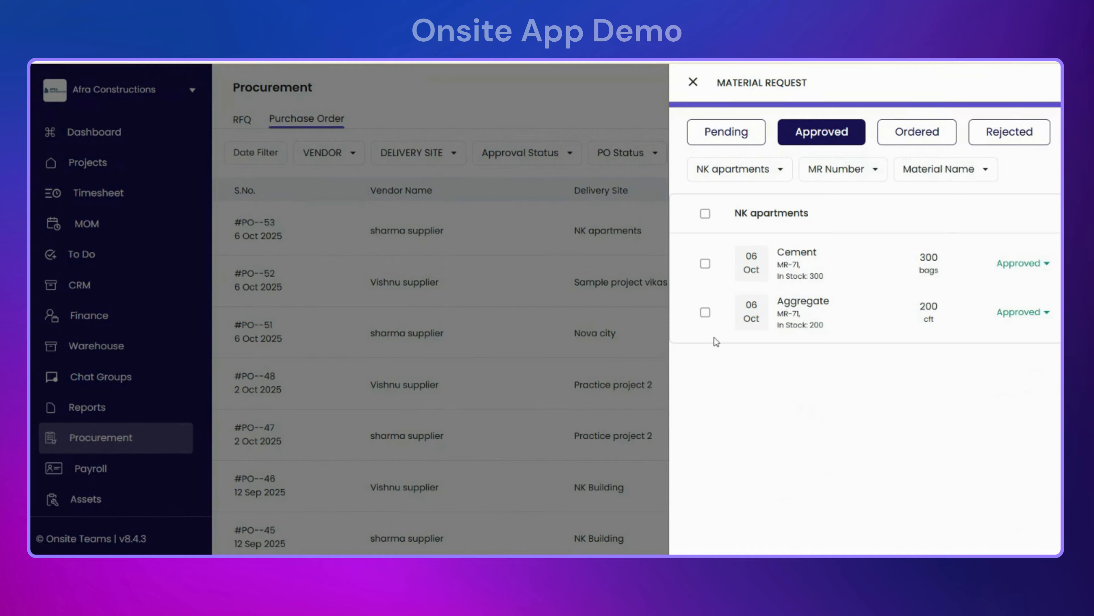
Create a purchase order from all approved NK apartments materials for sharma supplier, with item-level tax.
click(705, 214)
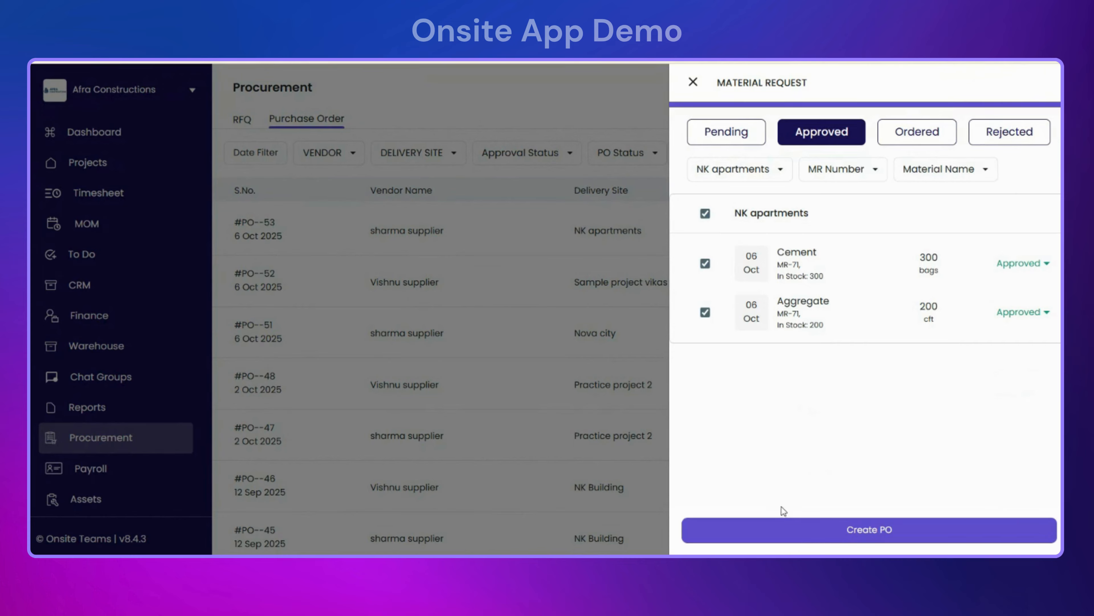
click(785, 535)
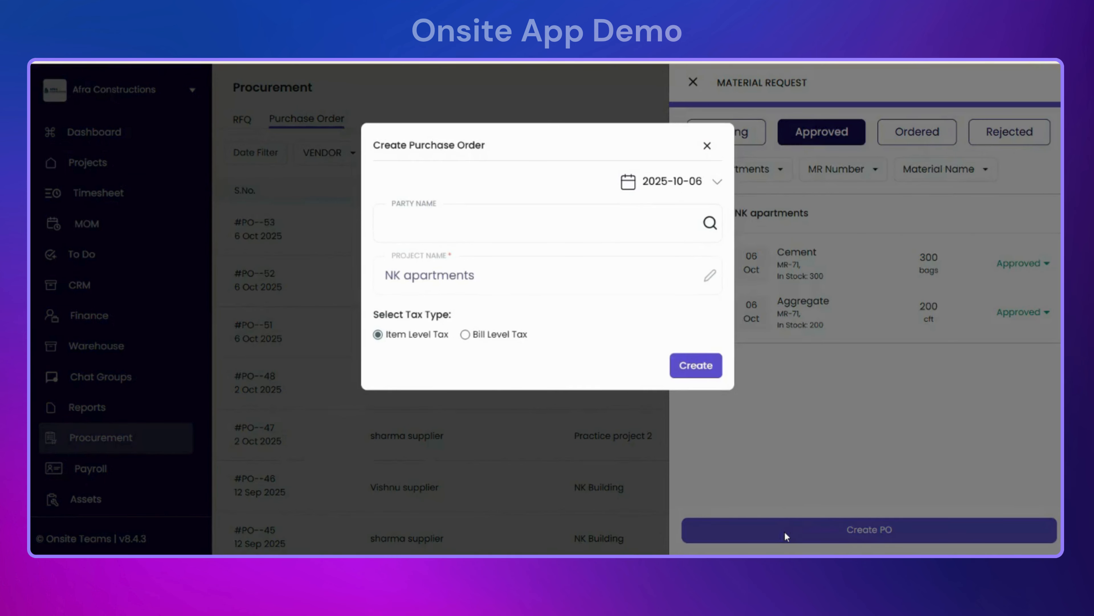
click(461, 231)
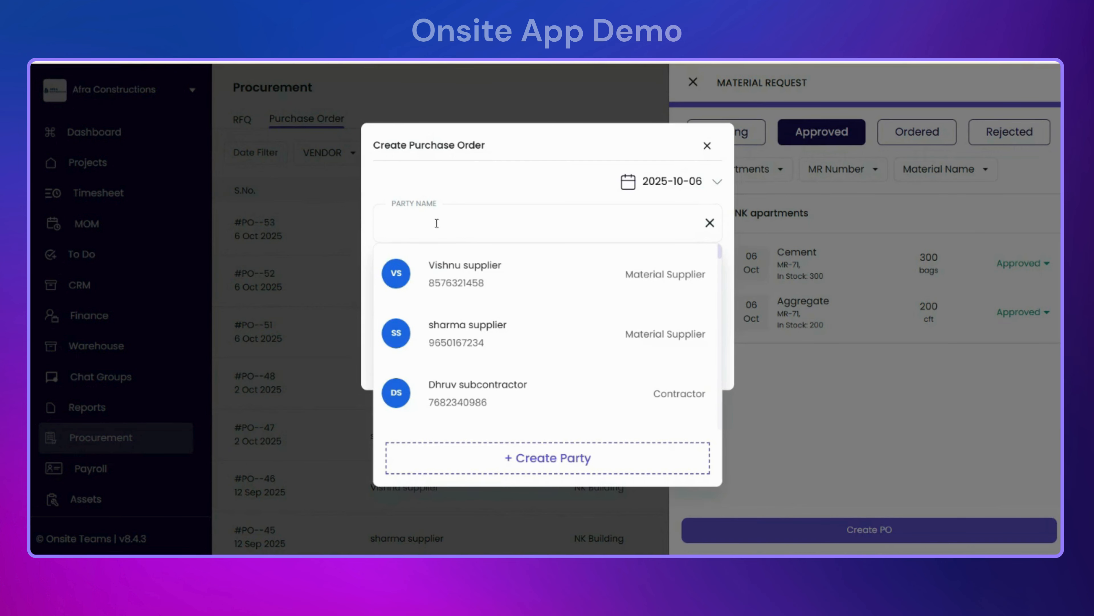
click(452, 345)
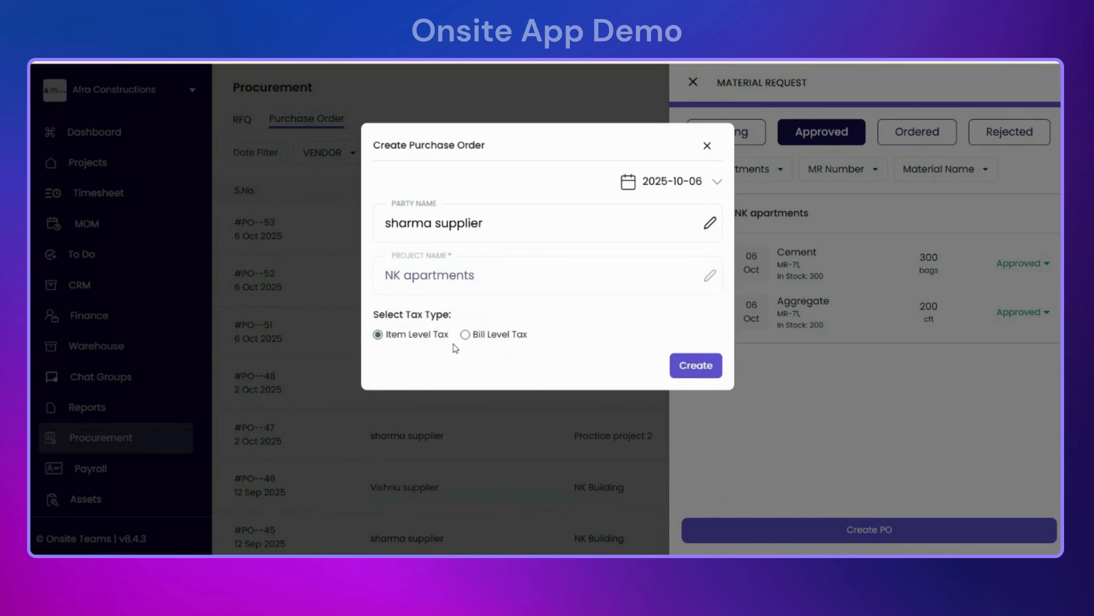
click(687, 367)
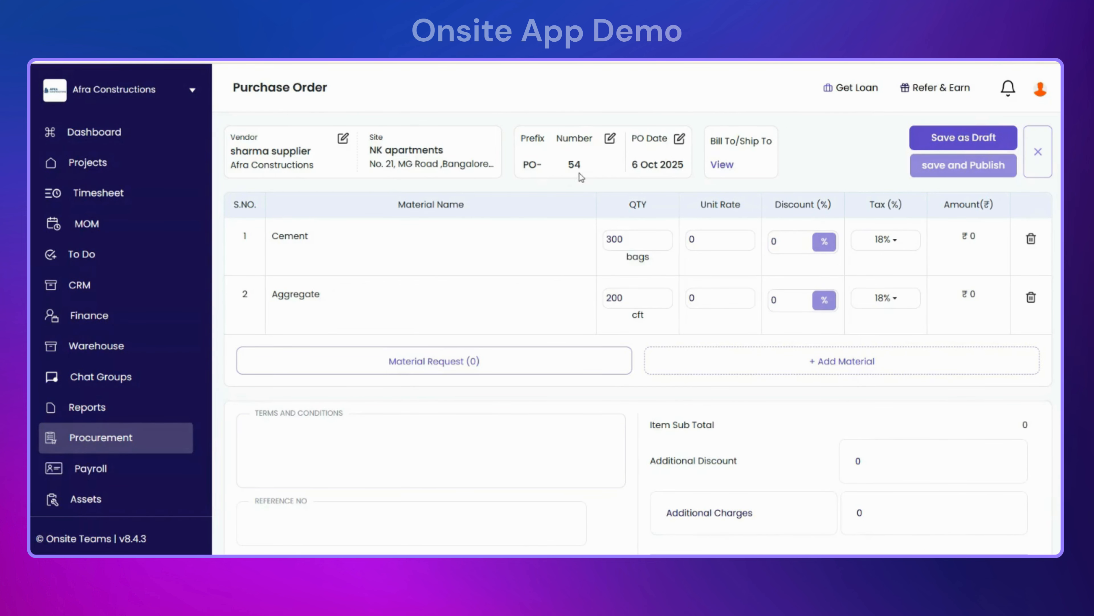
Open the purchase order's billing and shipping details and examine the company addresses available for Bill To.
click(718, 168)
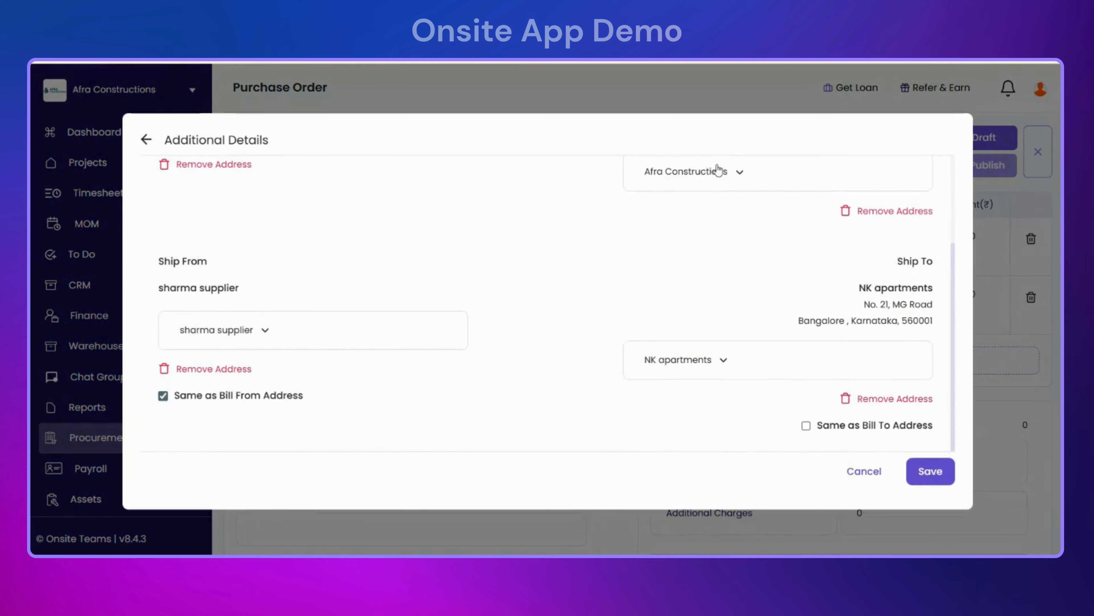
scroll(313, 254, up, 3)
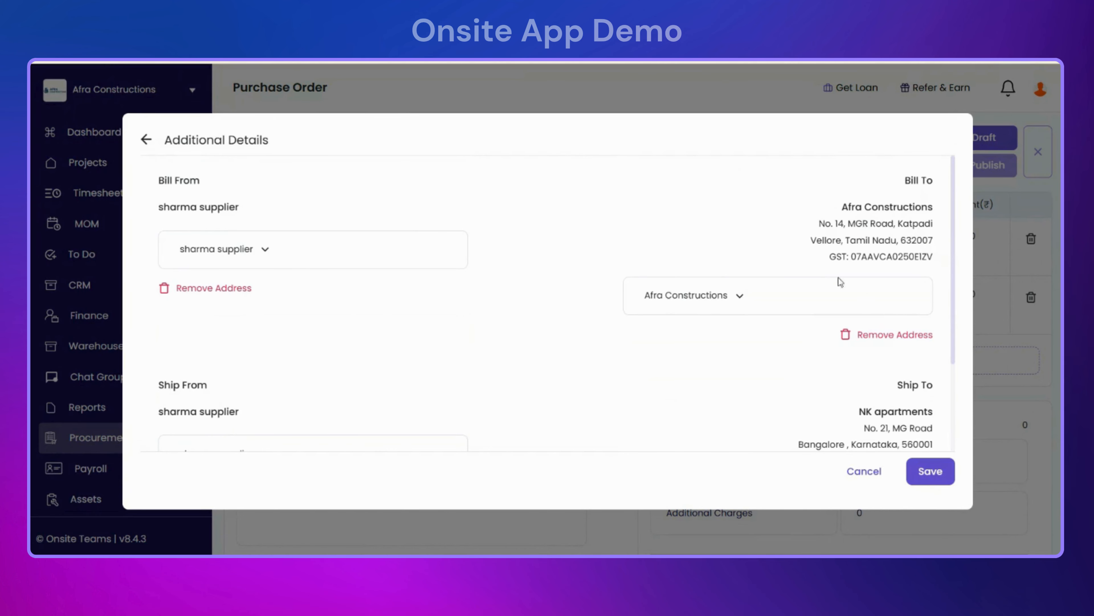
click(738, 298)
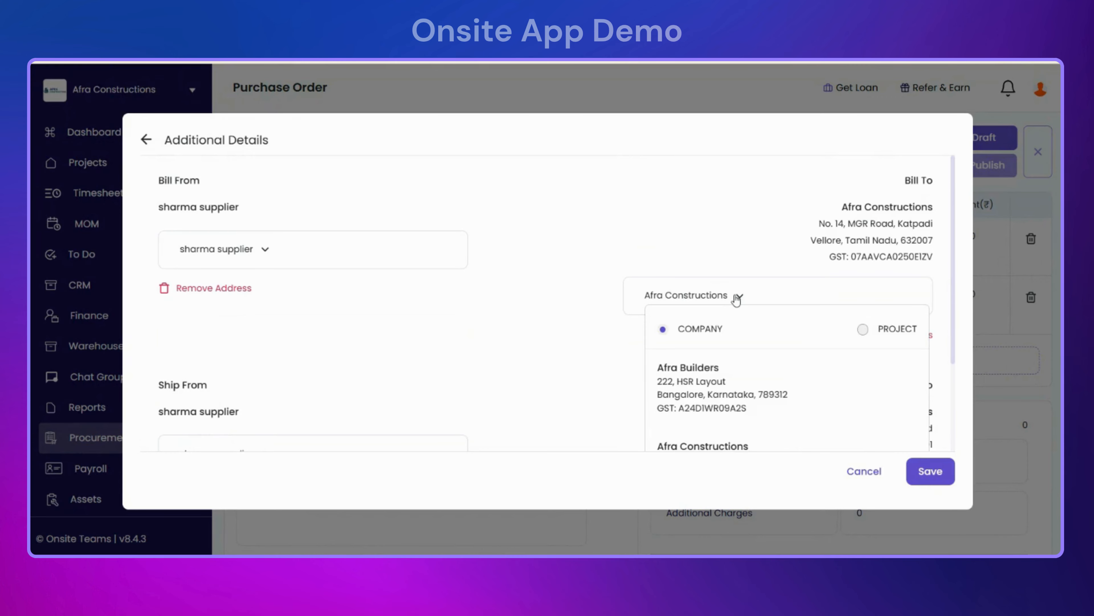
scroll(732, 379, down, 3)
scroll(733, 380, up, 2)
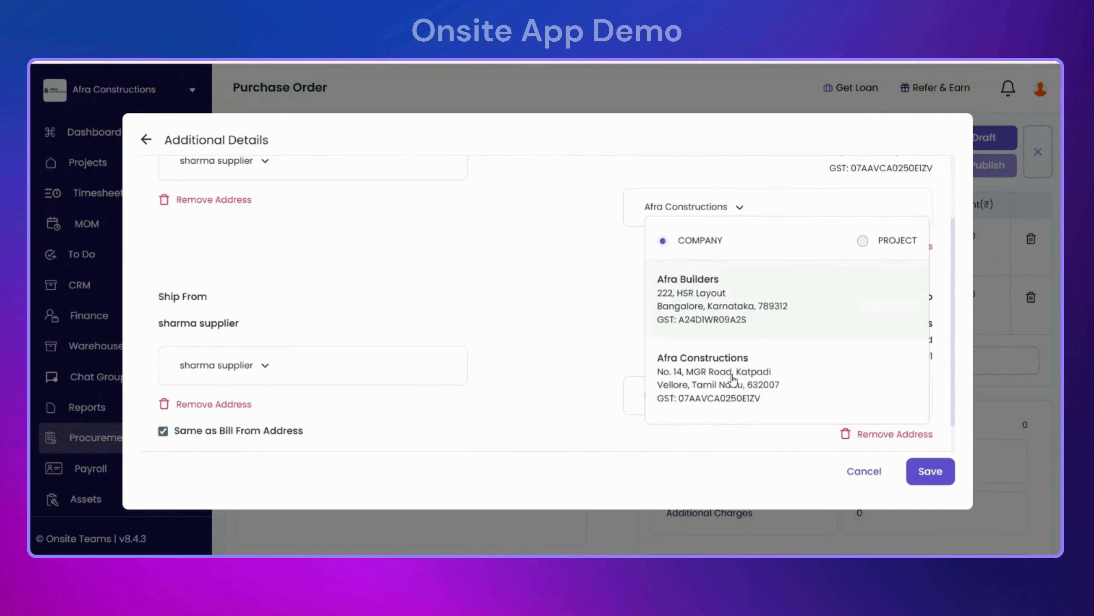
scroll(732, 379, up, 1)
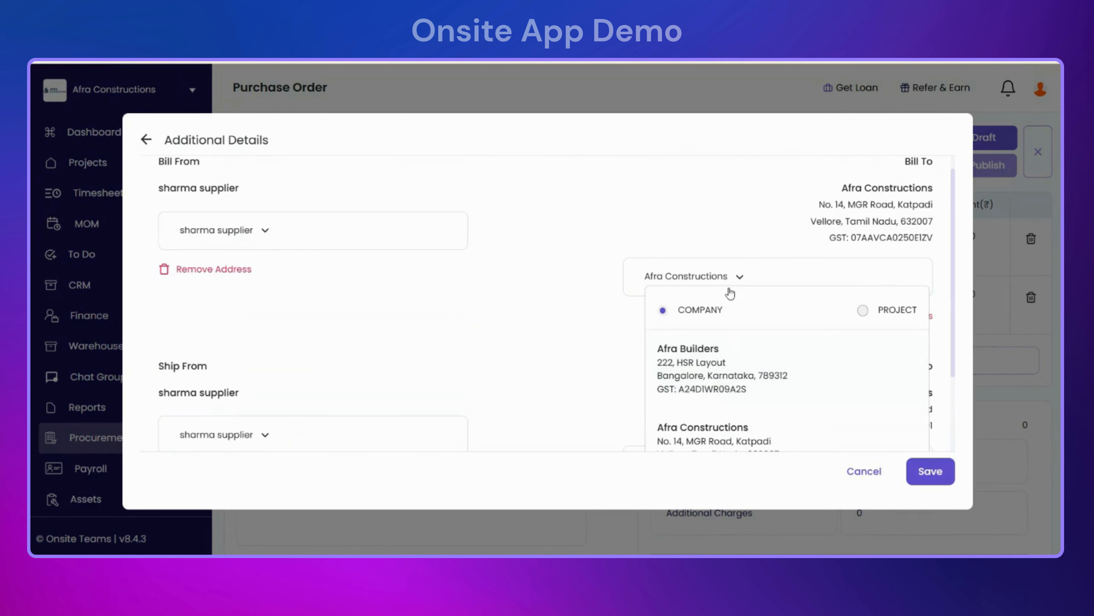
click(726, 281)
Examine the company and project addresses available for Ship To, and review the order's billing and shipping addresses.
scroll(723, 281, down, 5)
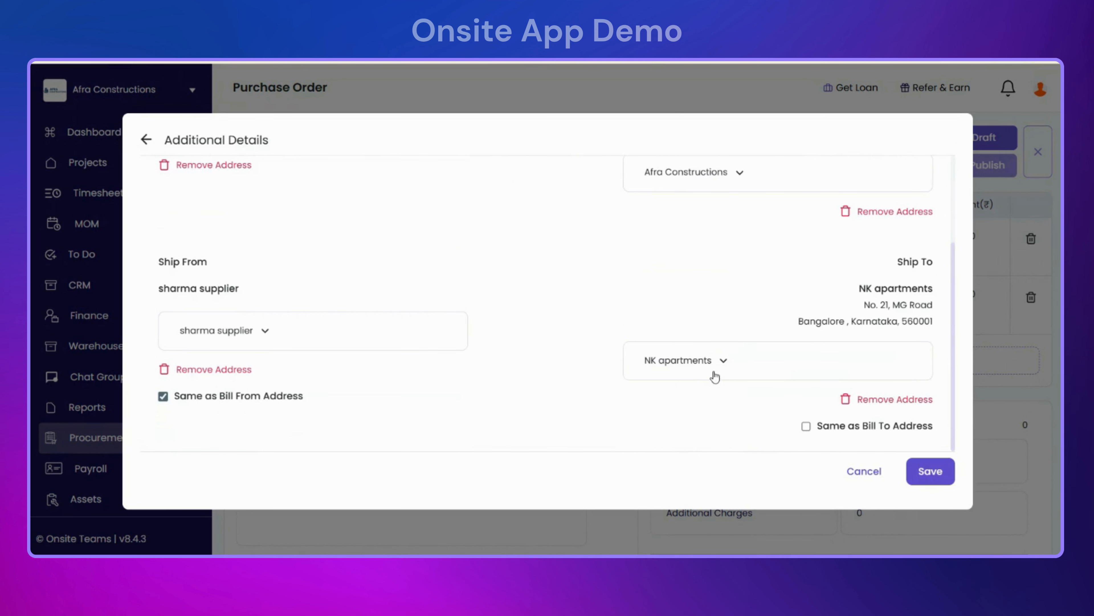
click(713, 360)
scroll(714, 390, down, 3)
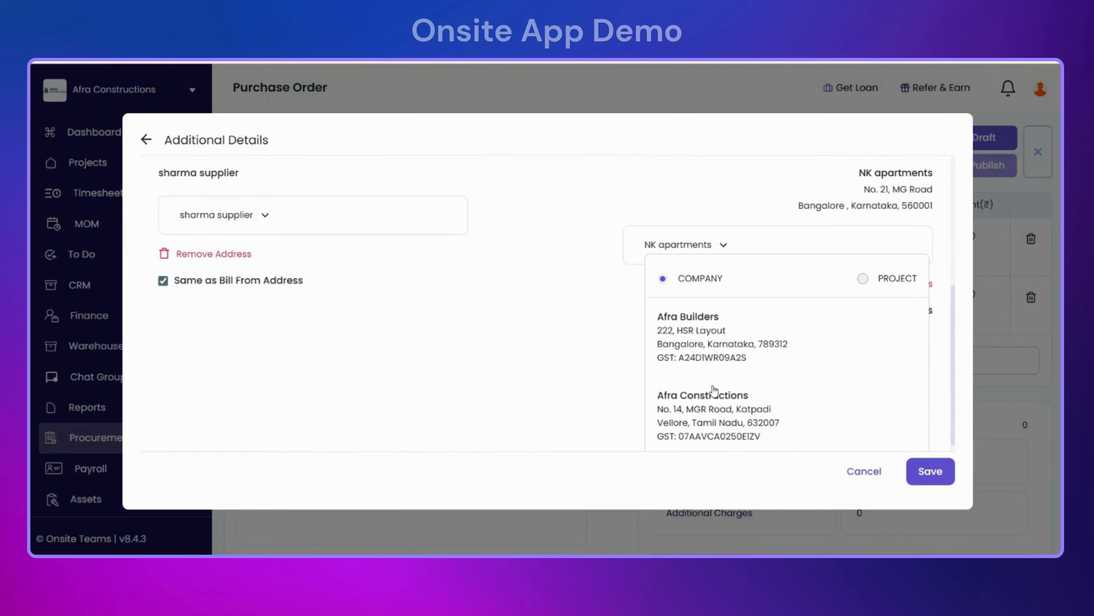
scroll(714, 390, up, 2)
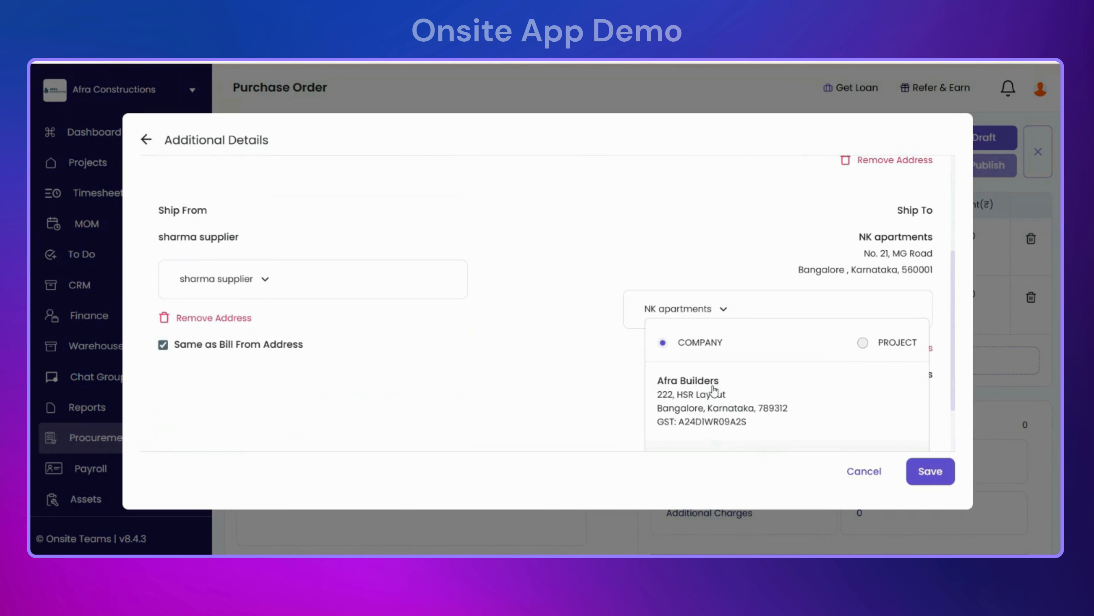
scroll(714, 391, down, 2)
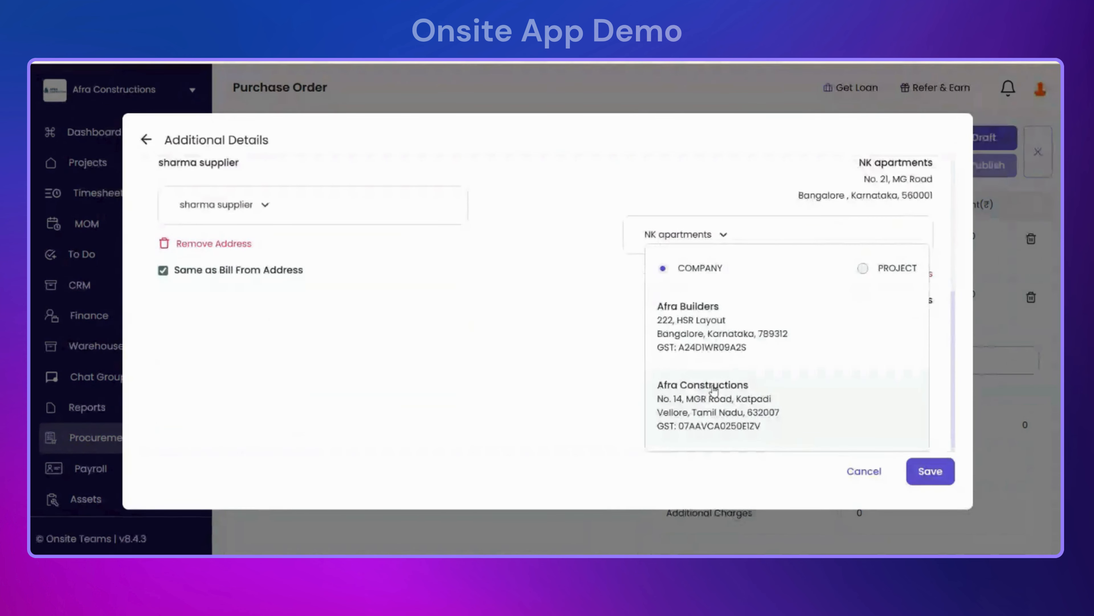
click(864, 268)
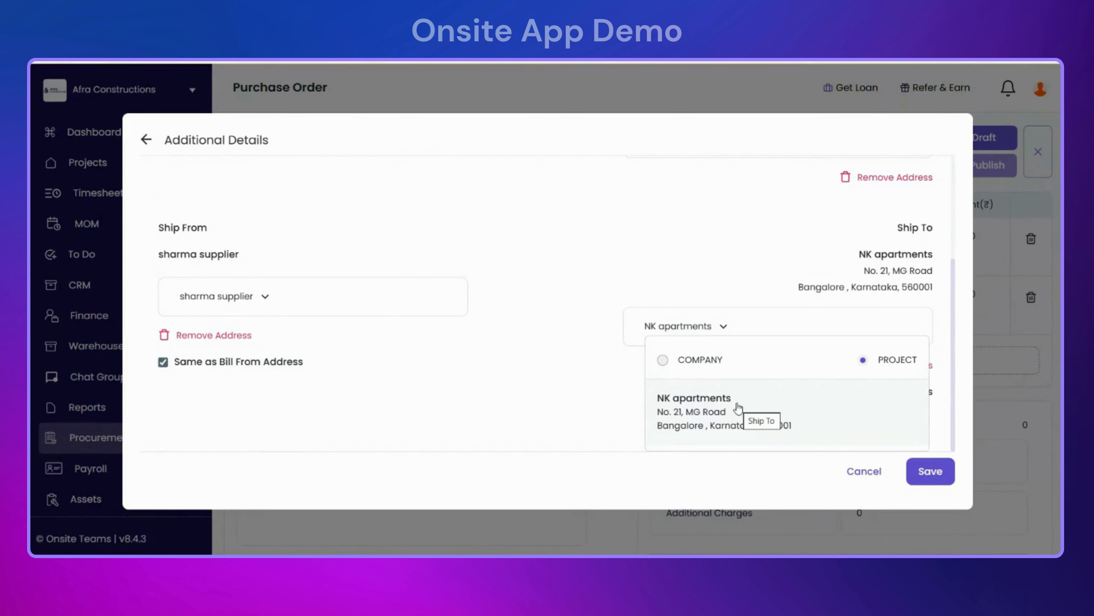
click(707, 308)
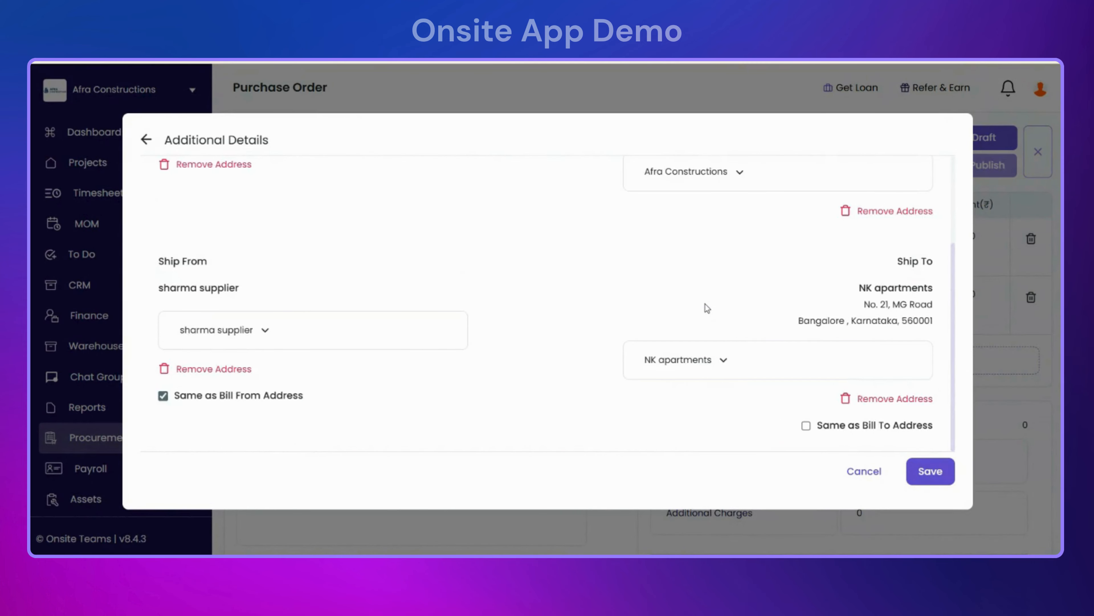
scroll(413, 340, up, 2)
scroll(268, 440, down, 2)
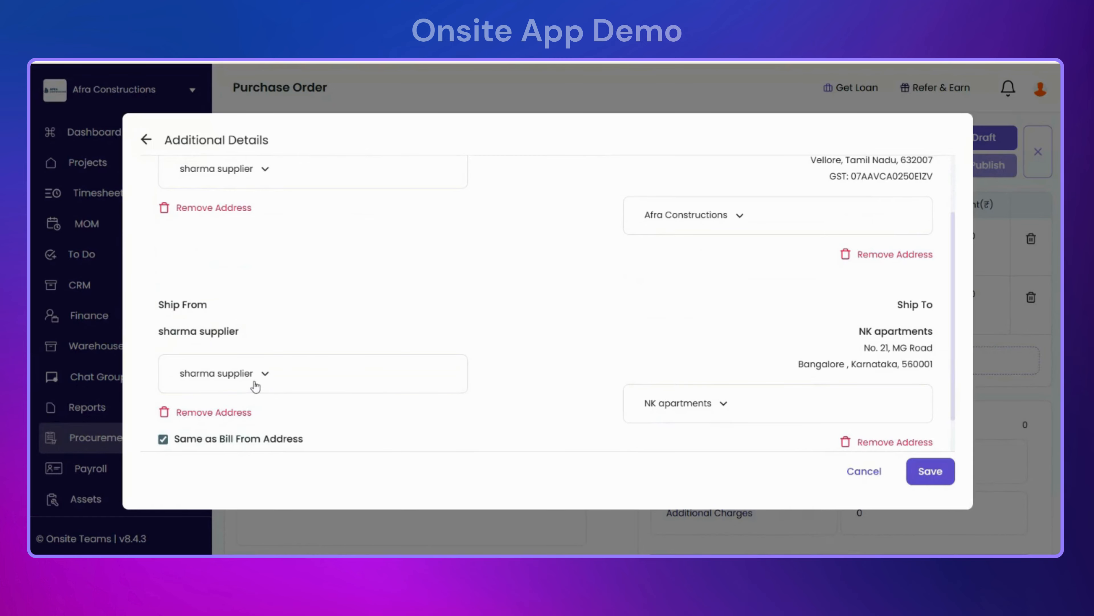
scroll(264, 380, up, 2)
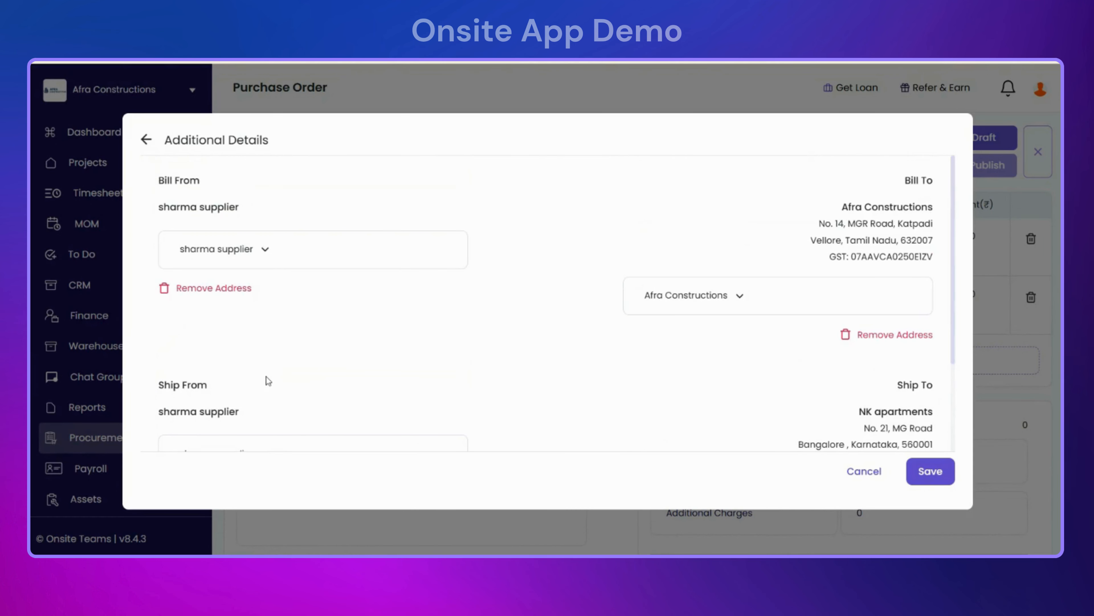
Check the supplier addresses available for Bill From, keep sharma supplier, and save the purchase order's billing and shipping details.
click(263, 250)
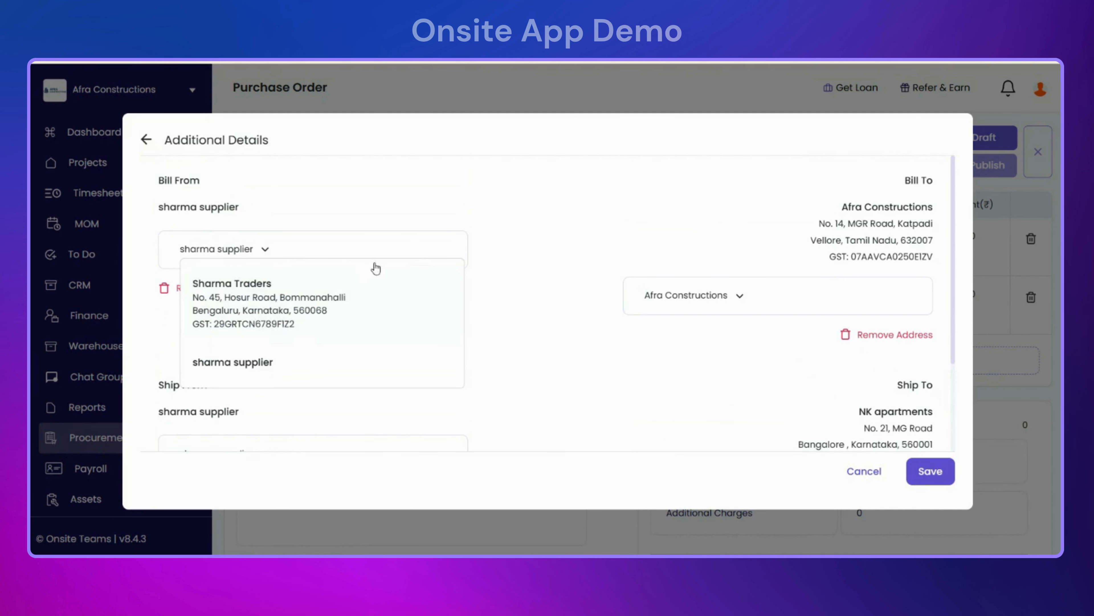
click(575, 235)
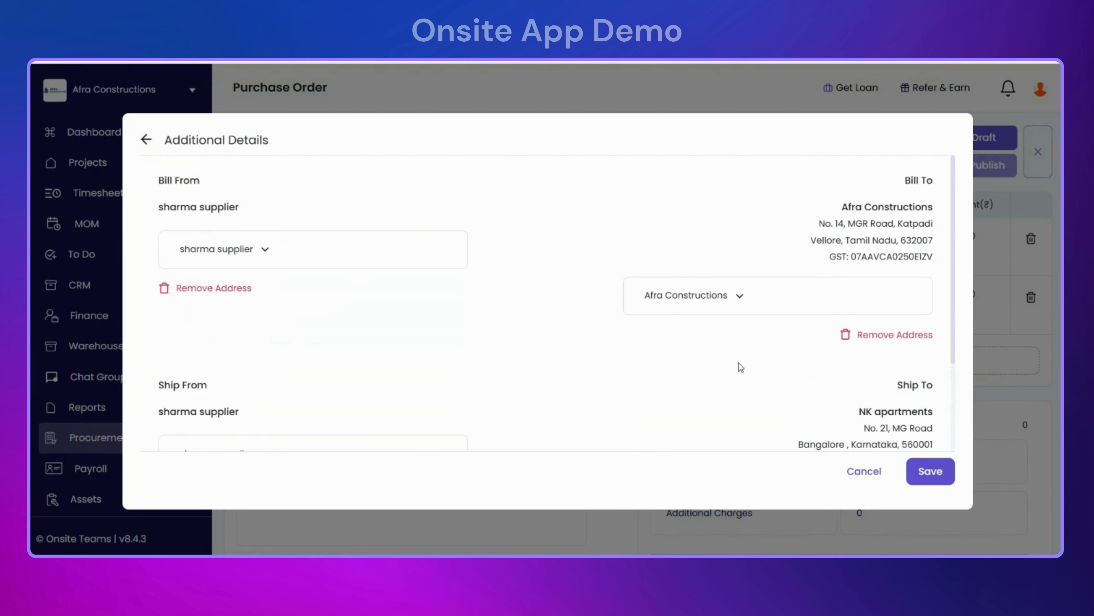
click(938, 469)
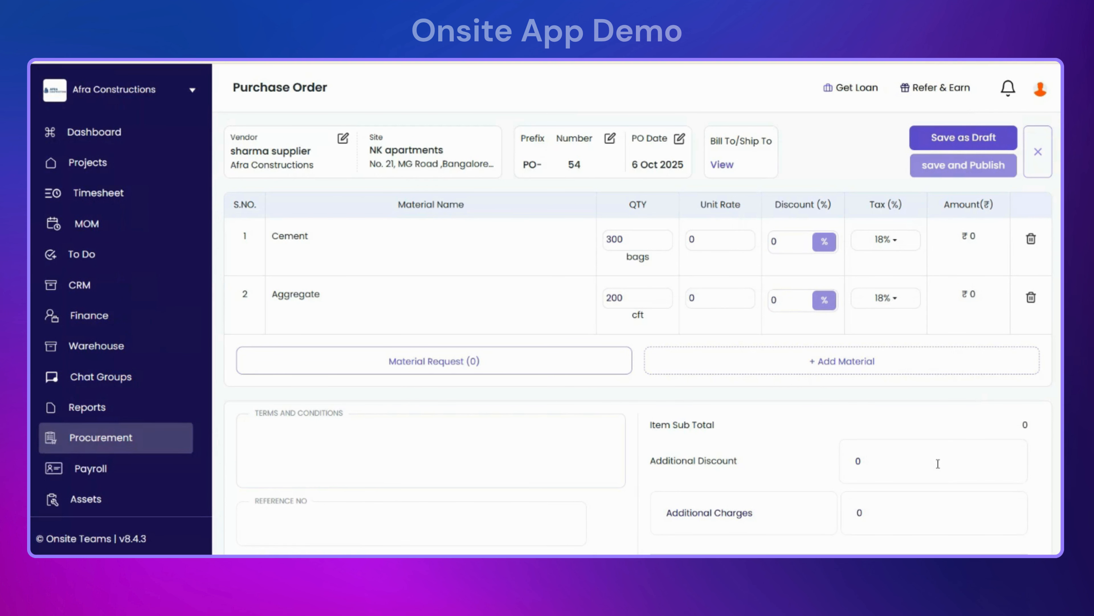
Set the unit rate of Cement to 350 in the purchase order.
click(717, 245)
text(3590)
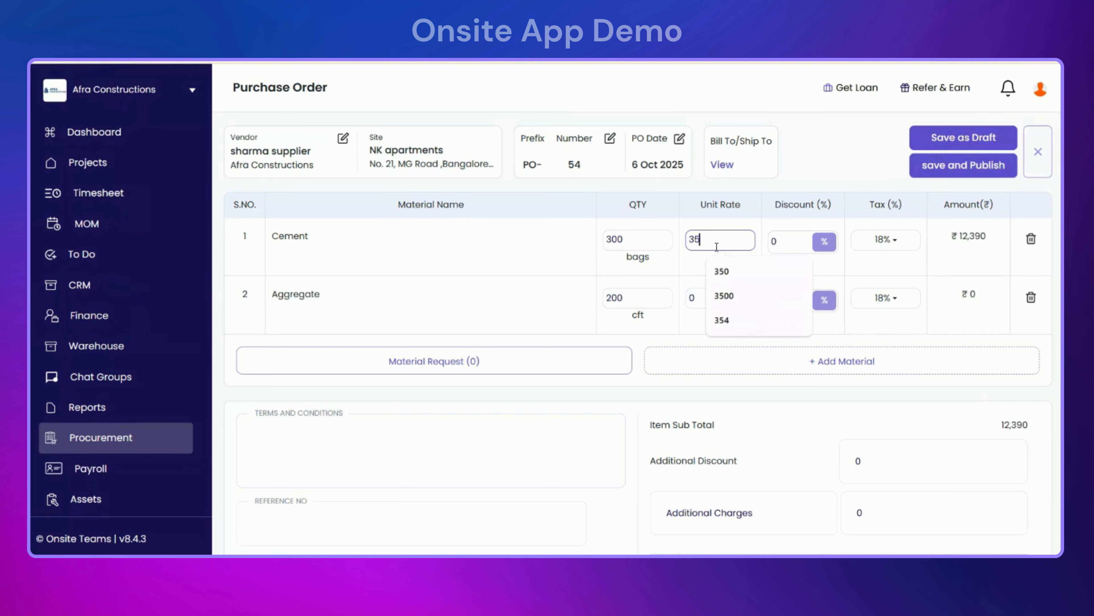
key(BackSpace)
key(BackSpace)
text(0)
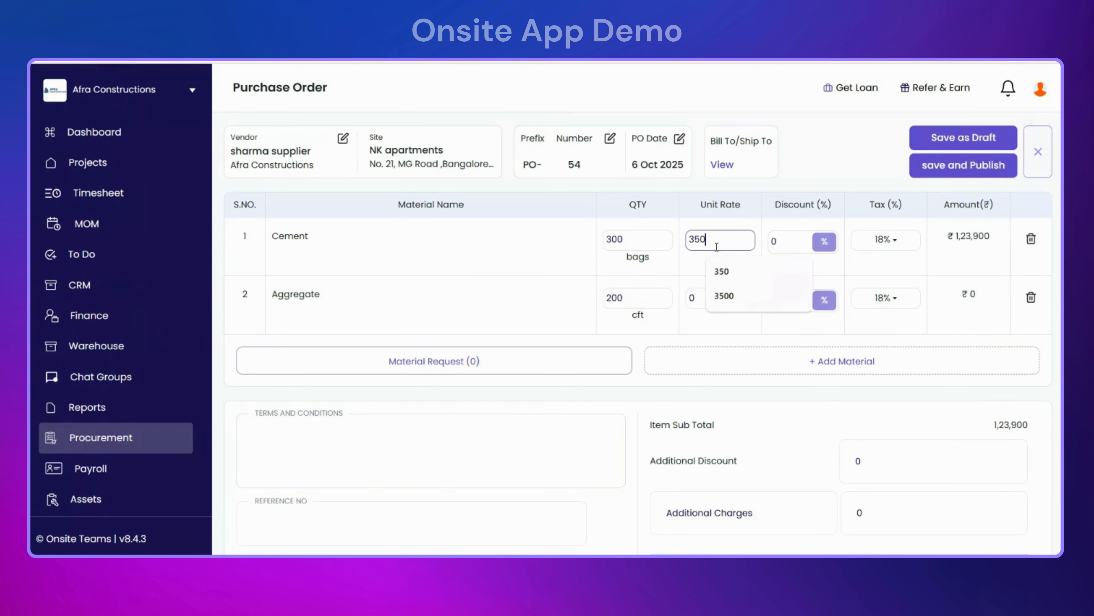
Set the unit rate of Aggregate to 400 and review the order's terms, delivery fields, additional charges and total amount.
click(698, 298)
text(4)
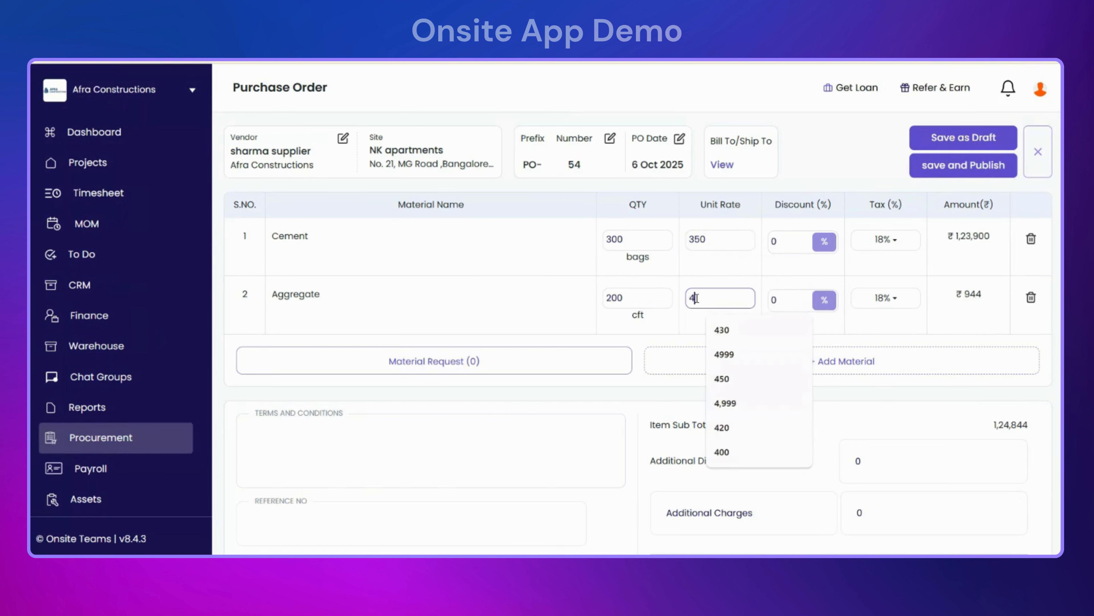
text(00)
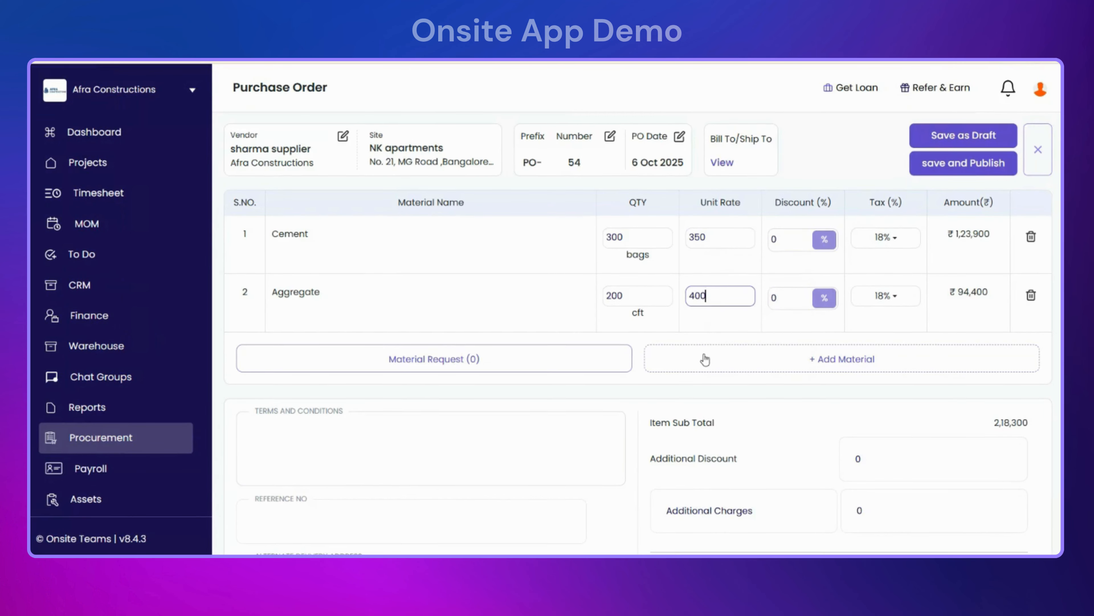
scroll(706, 358, down, 2)
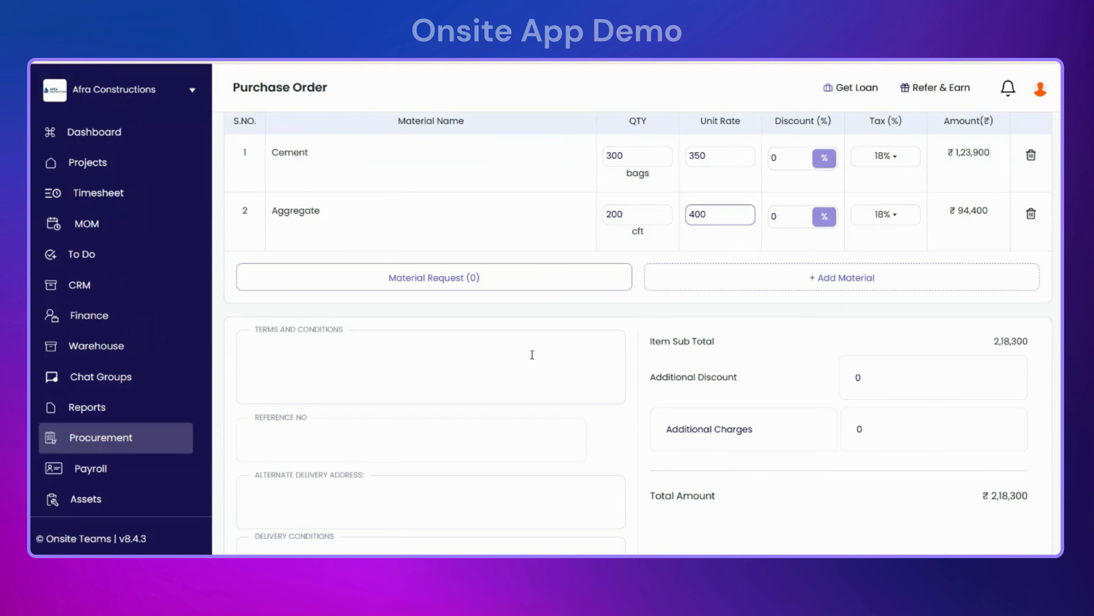
scroll(683, 362, down, 2)
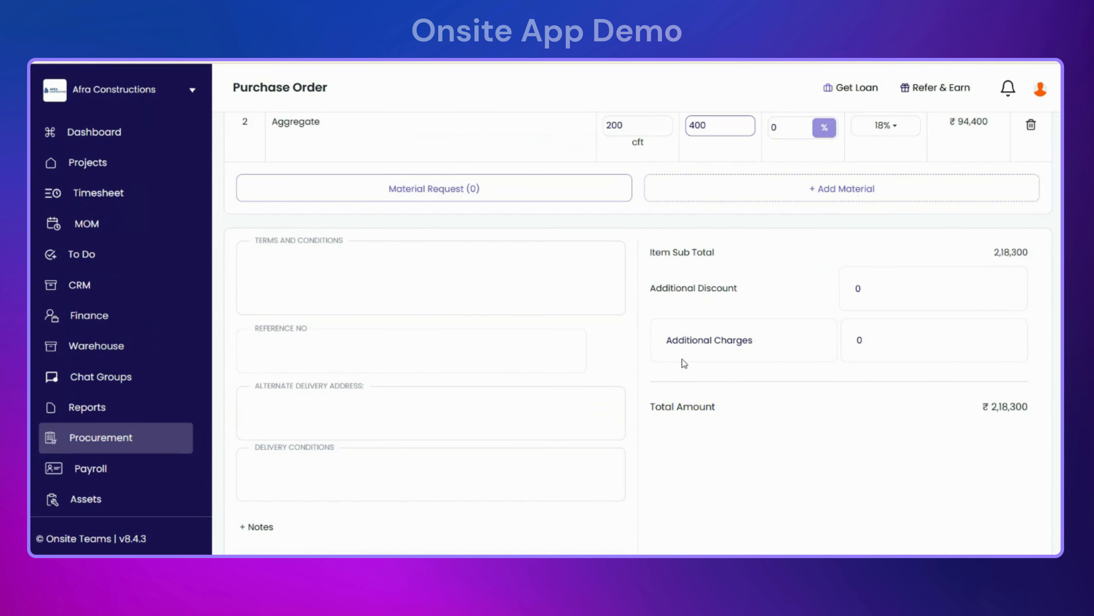
scroll(682, 358, up, 4)
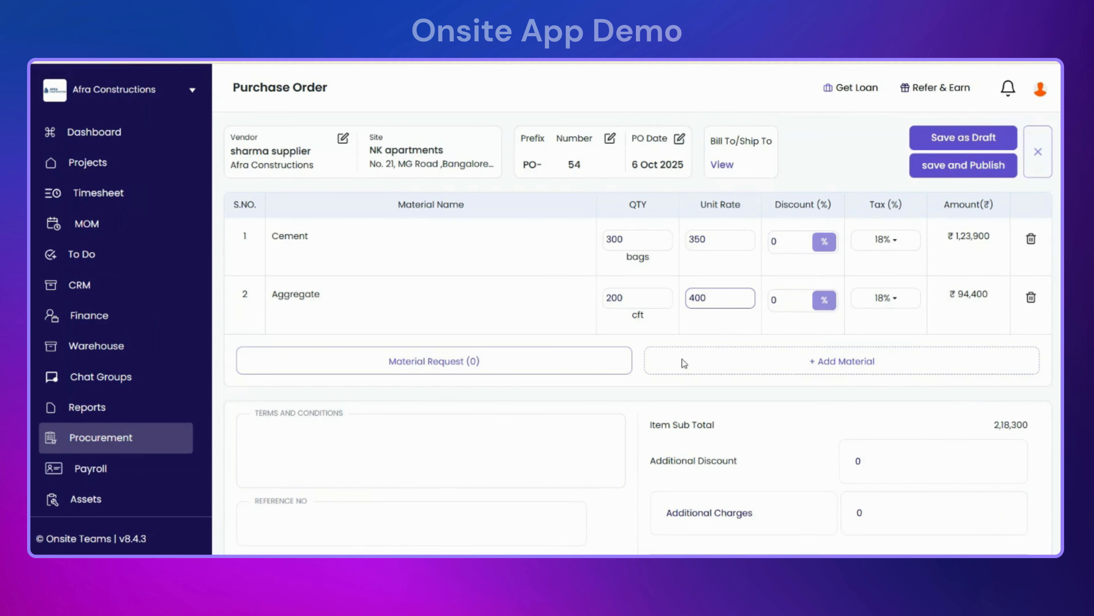